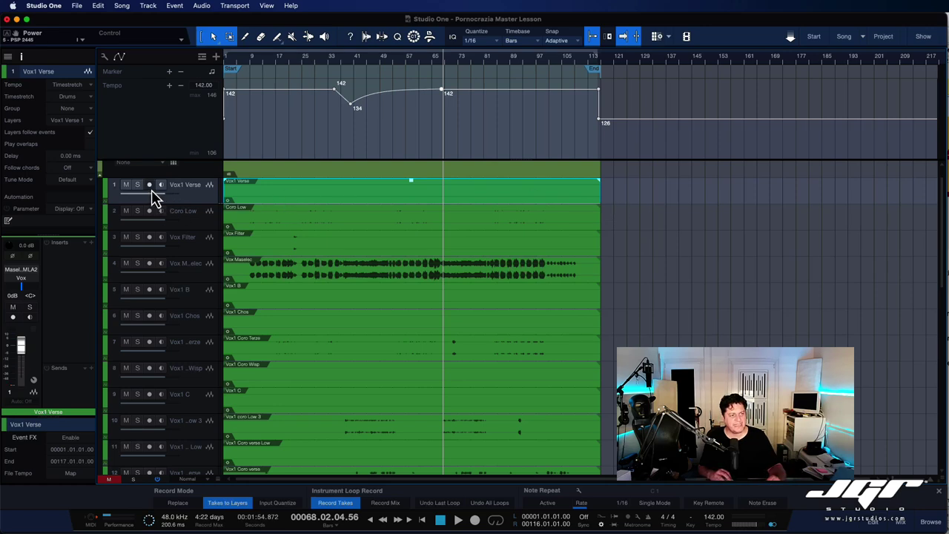
# - Turn off Monitoring follows record in the arrangement options and test record-arming the Vox1 Verse track before and after
pyautogui.click(150, 186)
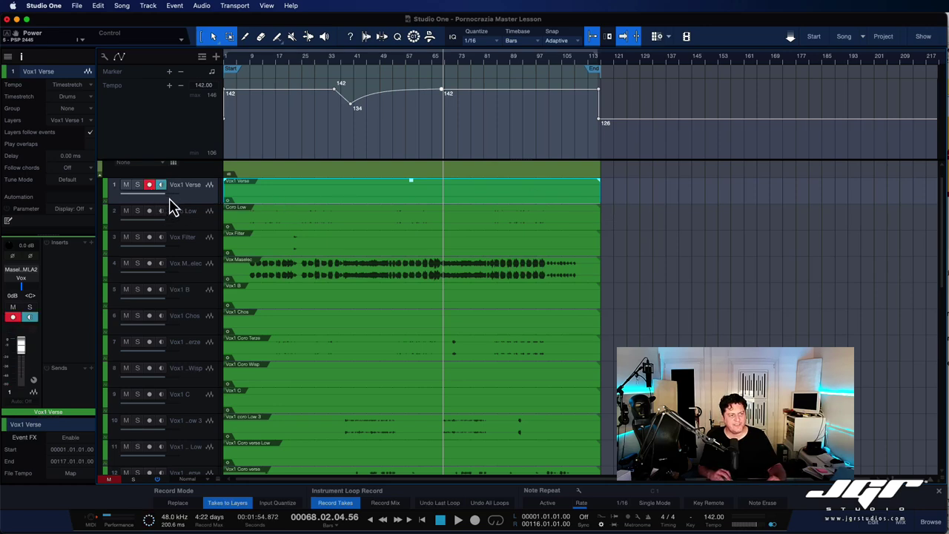
pyautogui.click(149, 185)
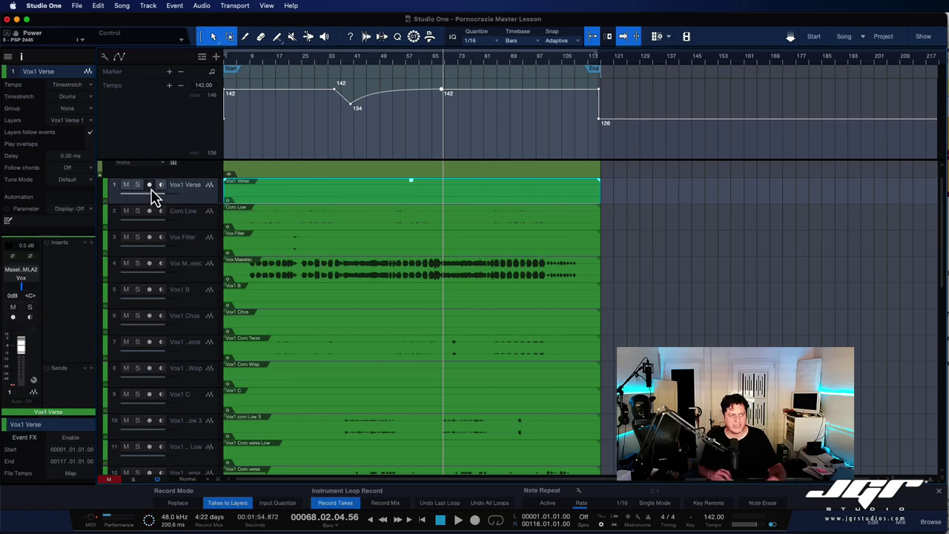
pyautogui.click(105, 57)
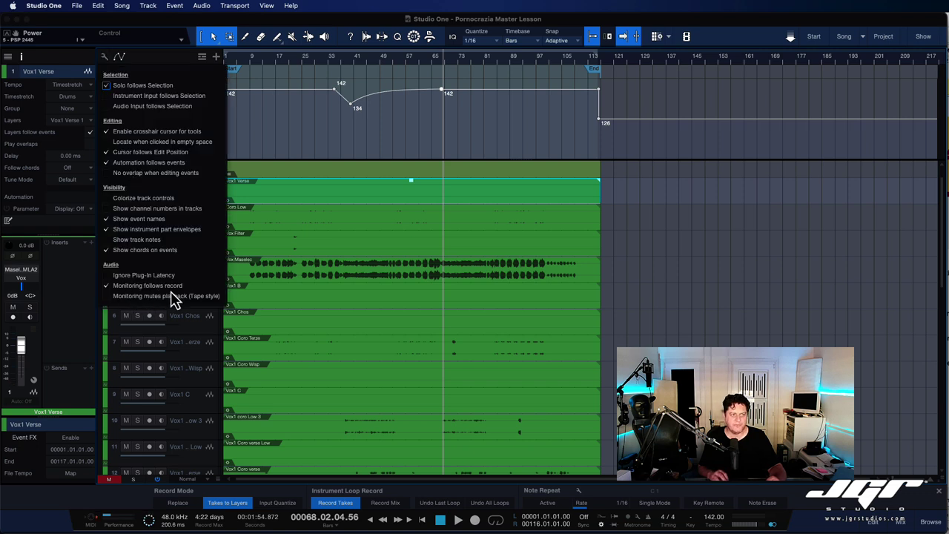
pyautogui.click(106, 287)
pyautogui.click(642, 280)
pyautogui.click(149, 185)
pyautogui.click(151, 186)
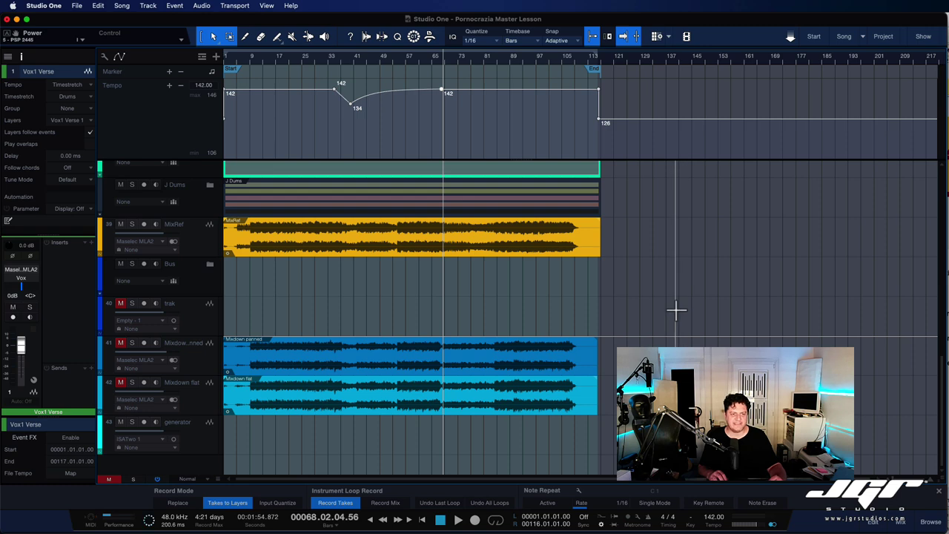
# - Create a new empty song
pyautogui.click(76, 5)
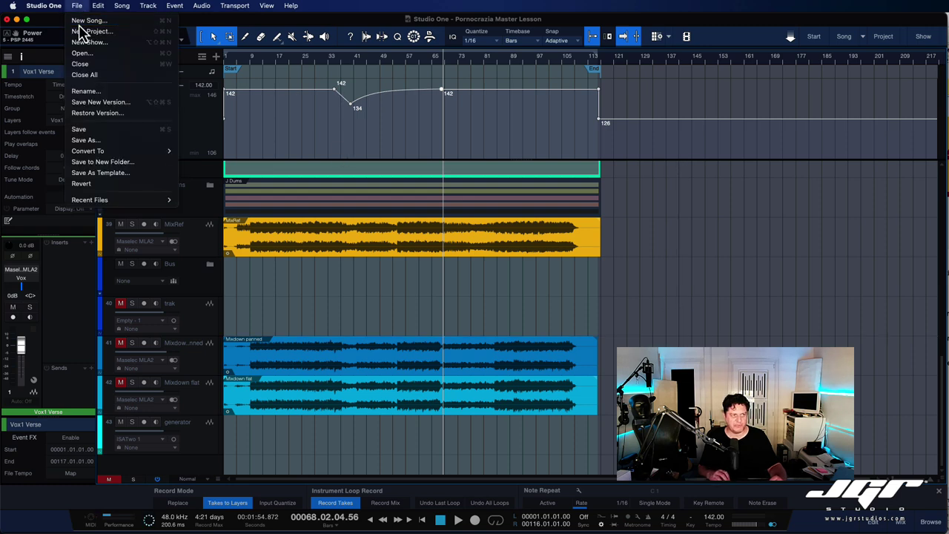
pyautogui.click(78, 22)
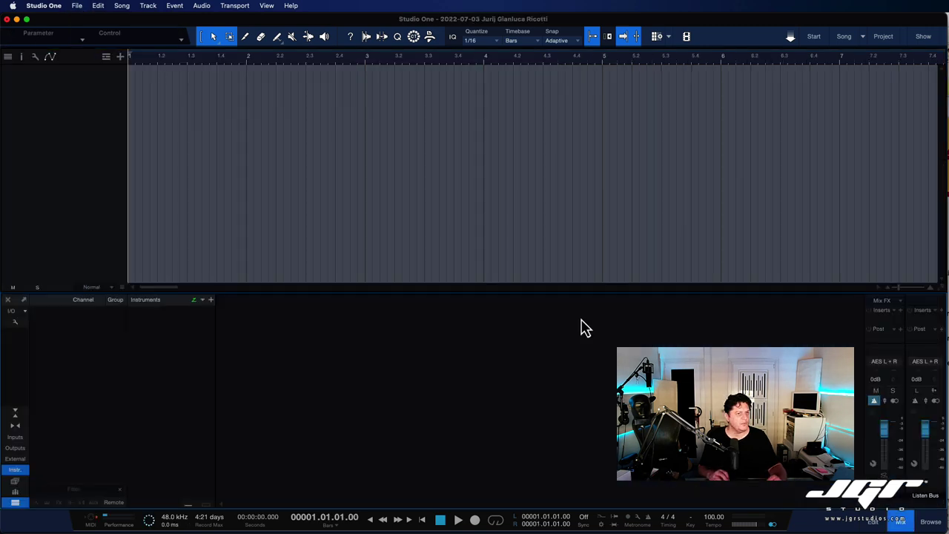
# - Add a bus channel in the mixer and create an automation track for its volume in the arrangement
pyautogui.rightClick(304, 319)
pyautogui.click(339, 323)
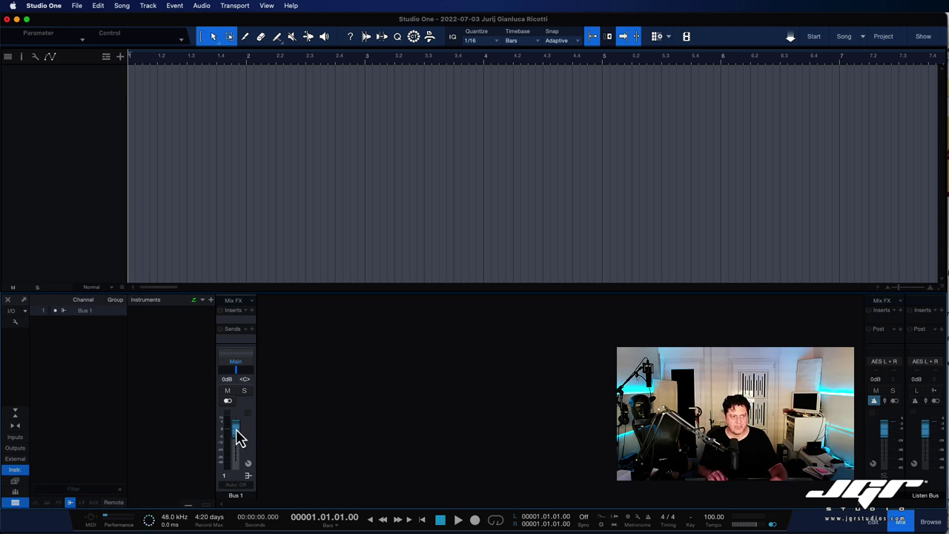
pyautogui.moveTo(15, 33); pyautogui.dragTo(30, 81)
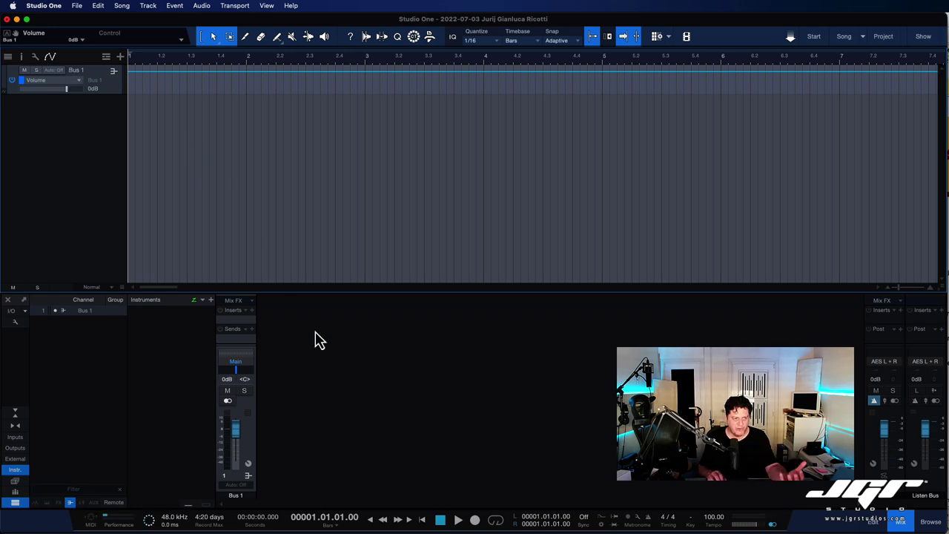
# - Enable Automatically create automation tracks for channels in the advanced automation preferences
pyautogui.click(46, 6)
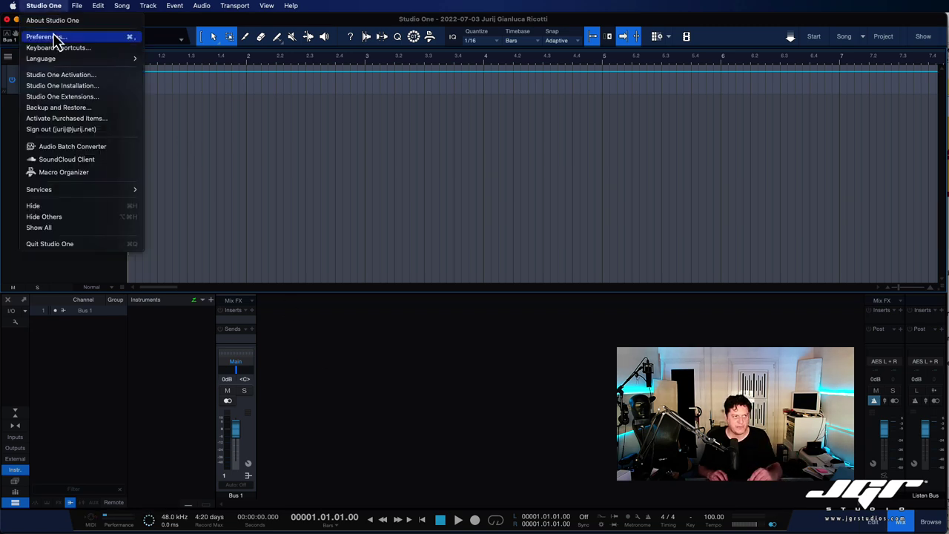
pyautogui.click(52, 38)
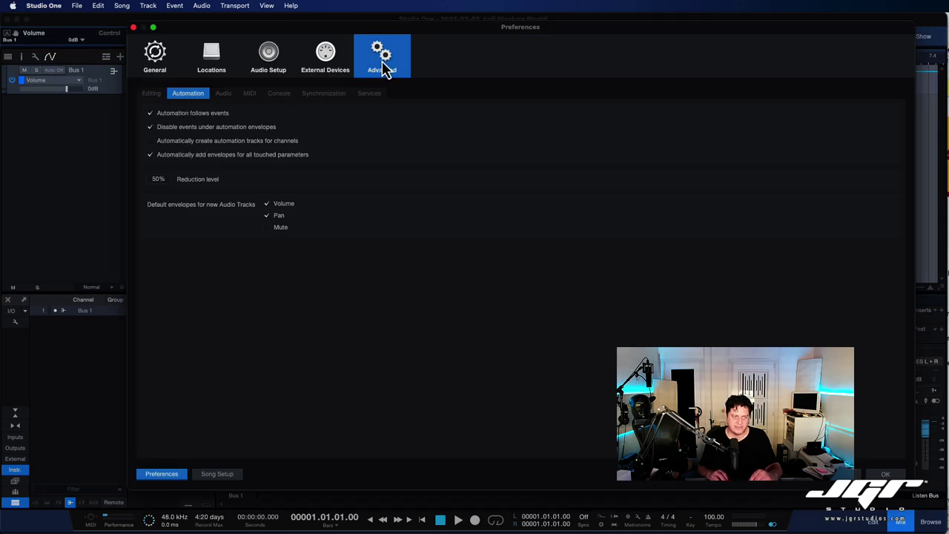
pyautogui.click(150, 141)
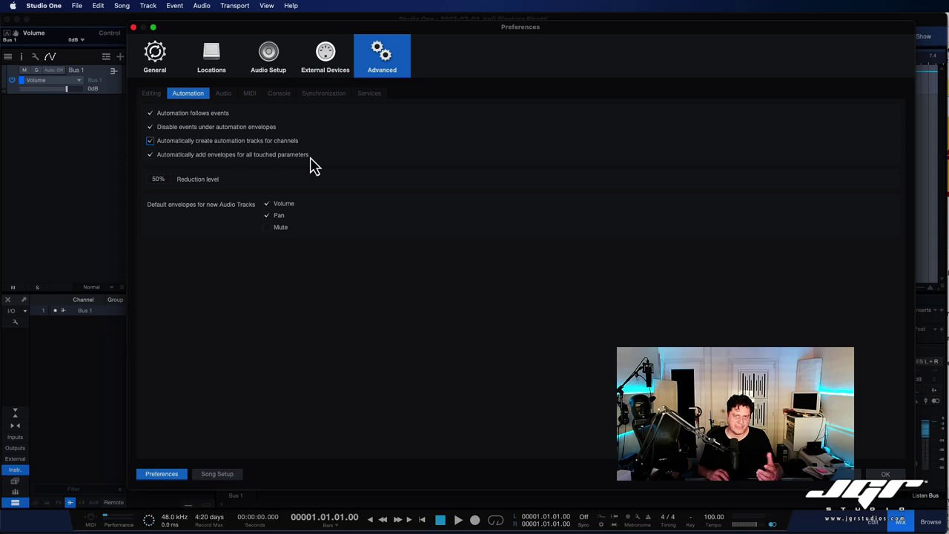
pyautogui.click(886, 476)
# - Add a second bus channel and an FX channel to the mixer
pyautogui.rightClick(351, 373)
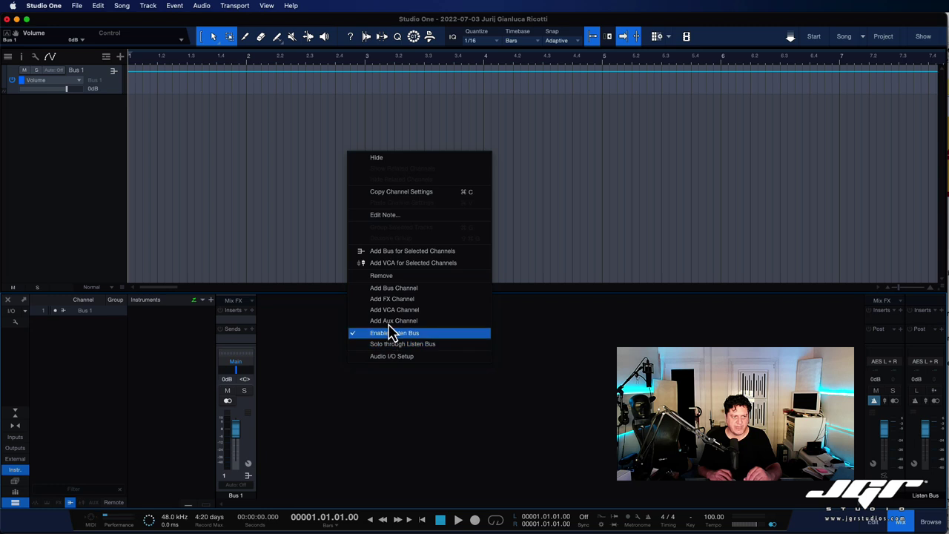
pyautogui.click(393, 288)
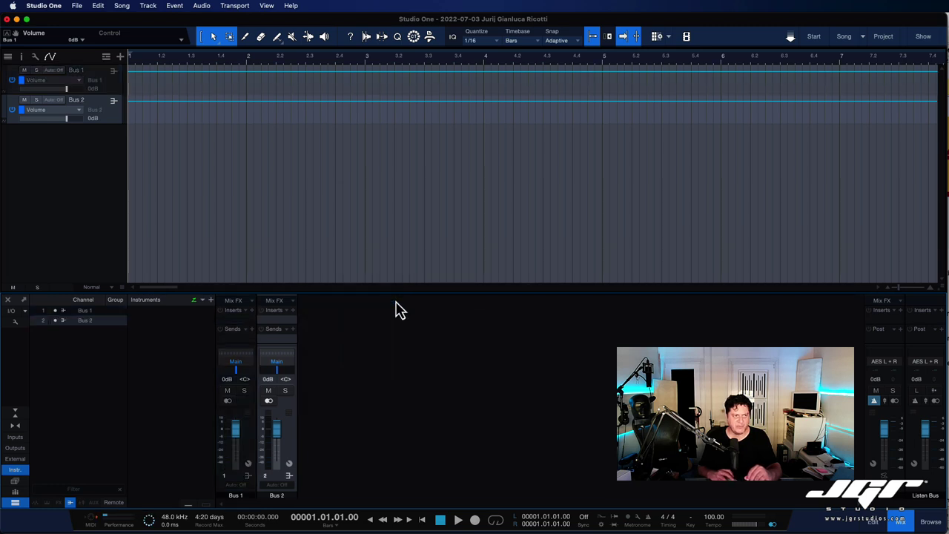
pyautogui.rightClick(377, 343)
pyautogui.click(404, 272)
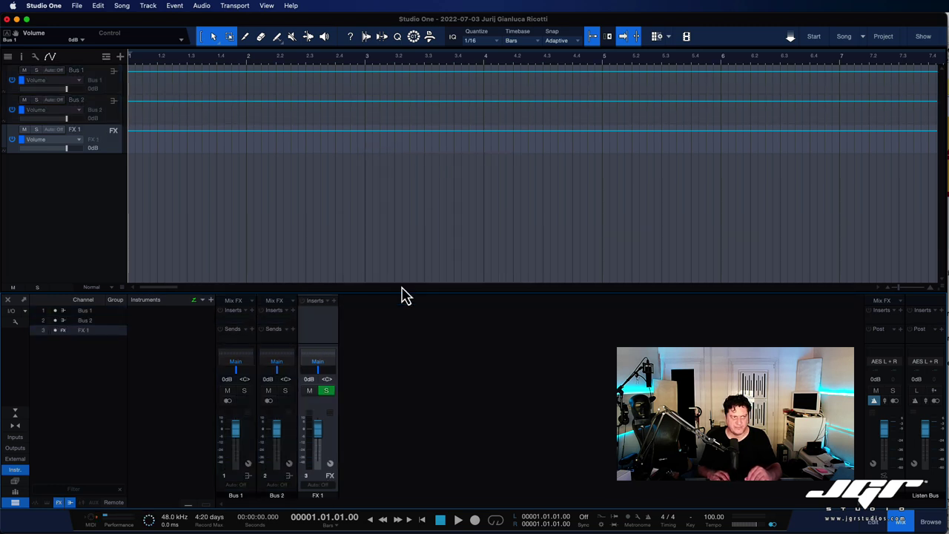
pyautogui.rightClick(399, 333)
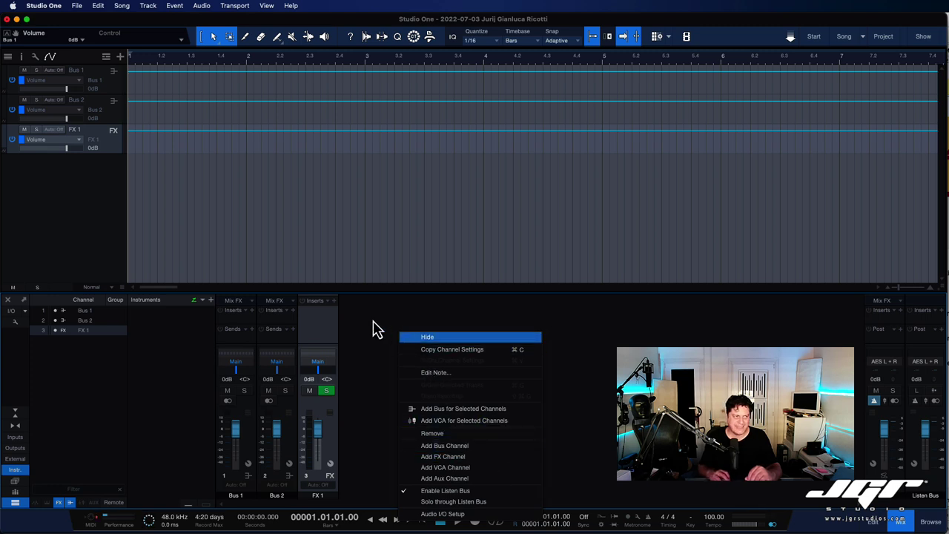
pyautogui.click(110, 185)
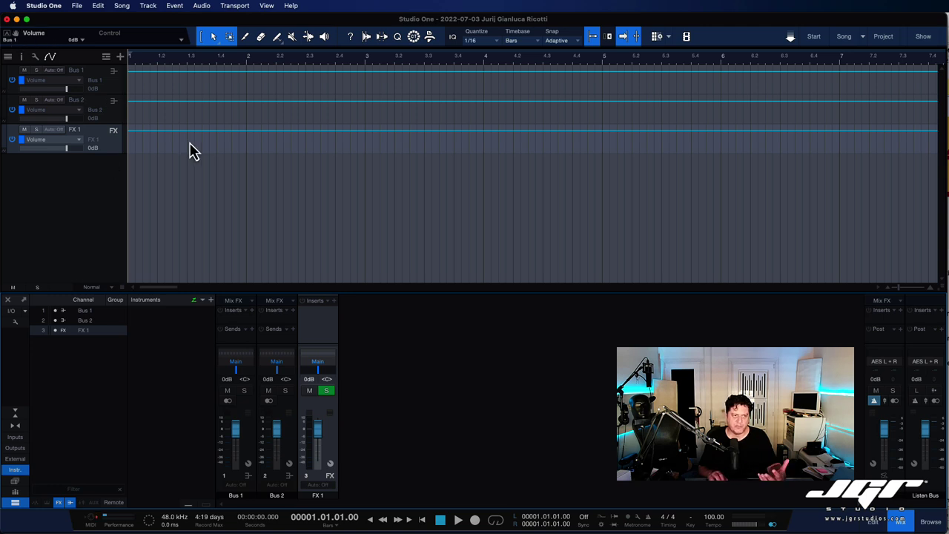
# - Insert Fat Channel on Bus 1, show all its sections together and turn on its equalizer
pyautogui.click(251, 312)
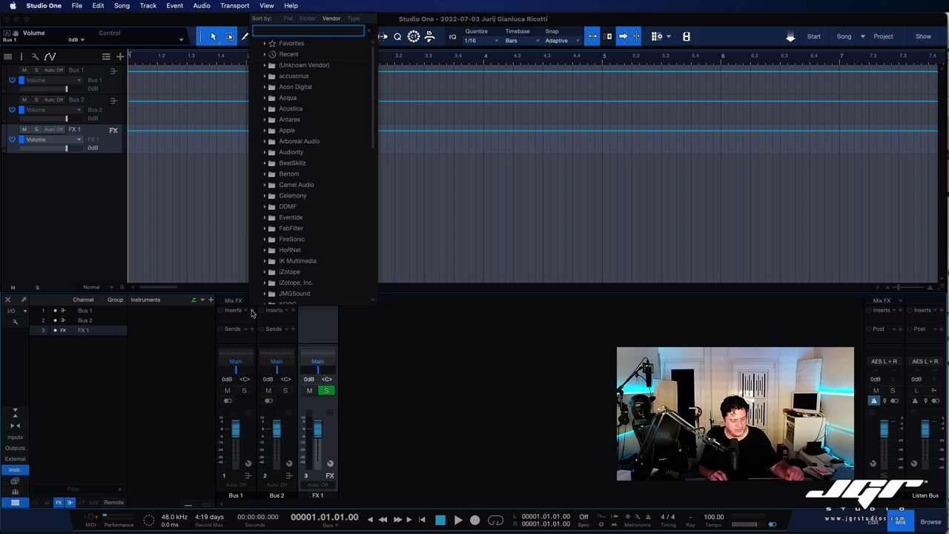
pyautogui.write('fat')
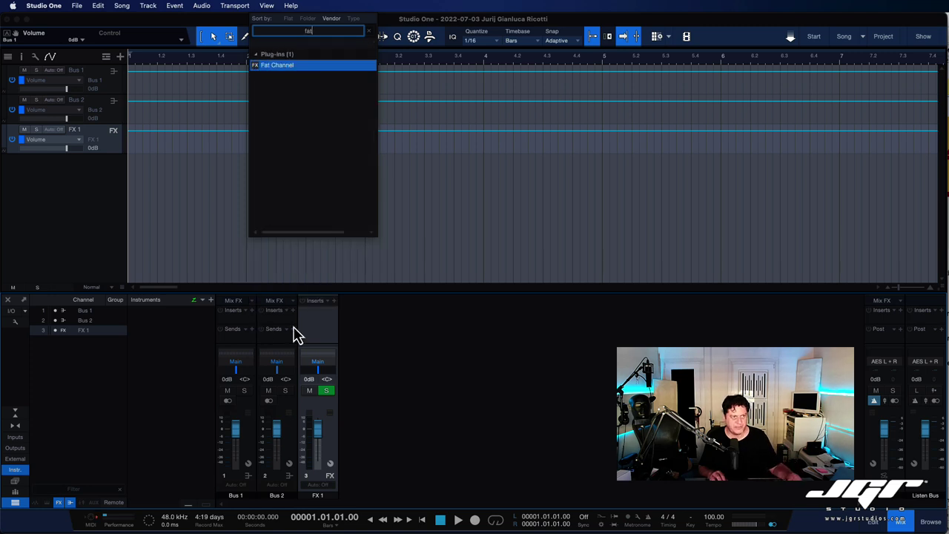
pyautogui.press('Return')
pyautogui.moveTo(883, 108); pyautogui.dragTo(562, 126)
pyautogui.click(540, 169)
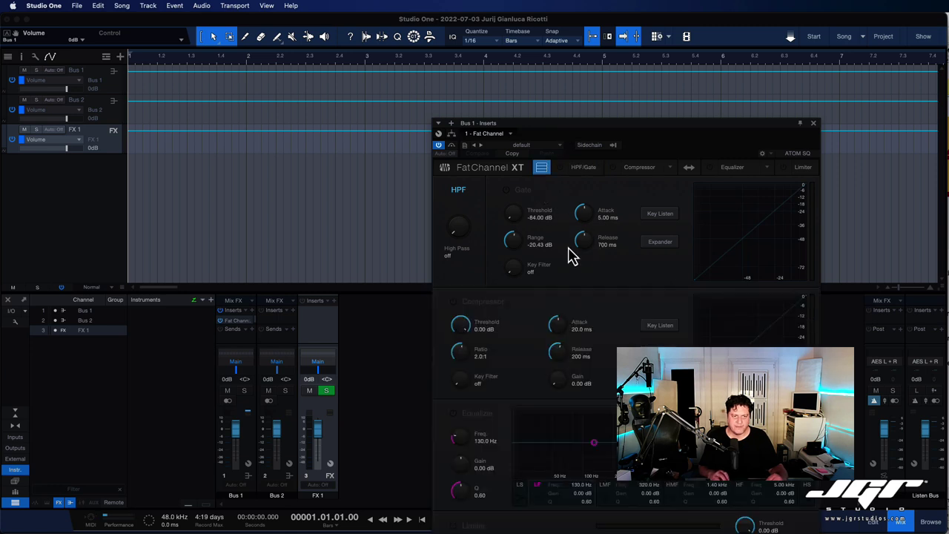
pyautogui.click(453, 414)
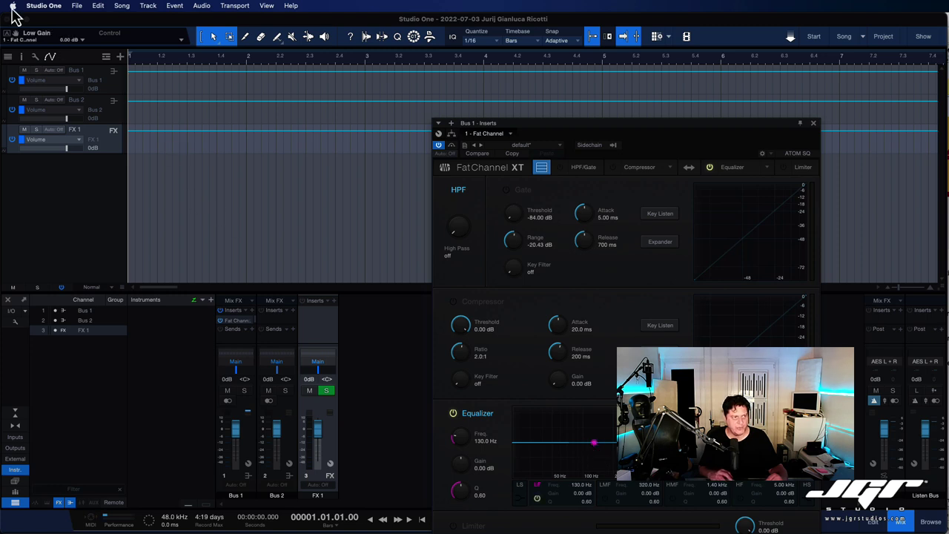
# - Create an automation track for the equalizer's Low Gain and draw a short dip near the start of bar 1
pyautogui.moveTo(20, 43); pyautogui.dragTo(97, 173)
pyautogui.click(133, 172)
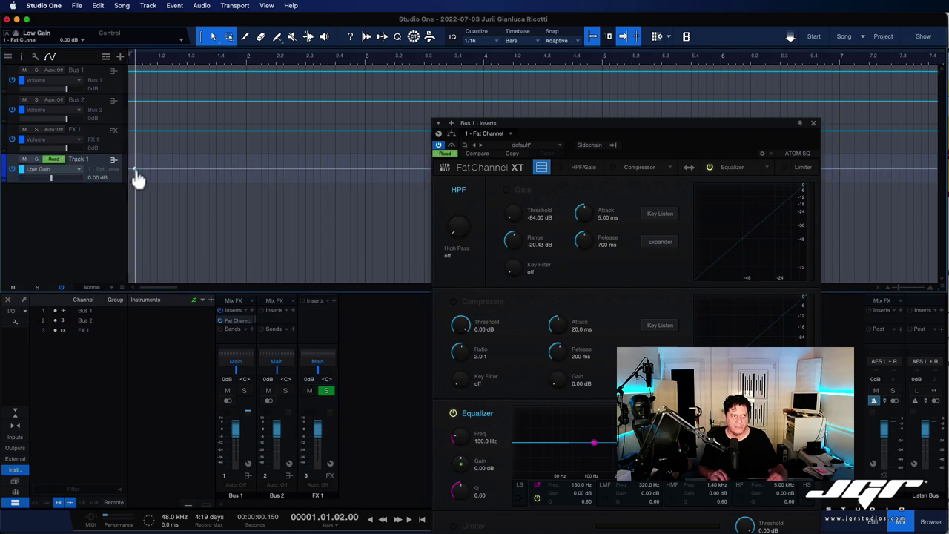
pyautogui.click(151, 181)
pyautogui.click(135, 62)
pyautogui.press('space')
pyautogui.press('space')
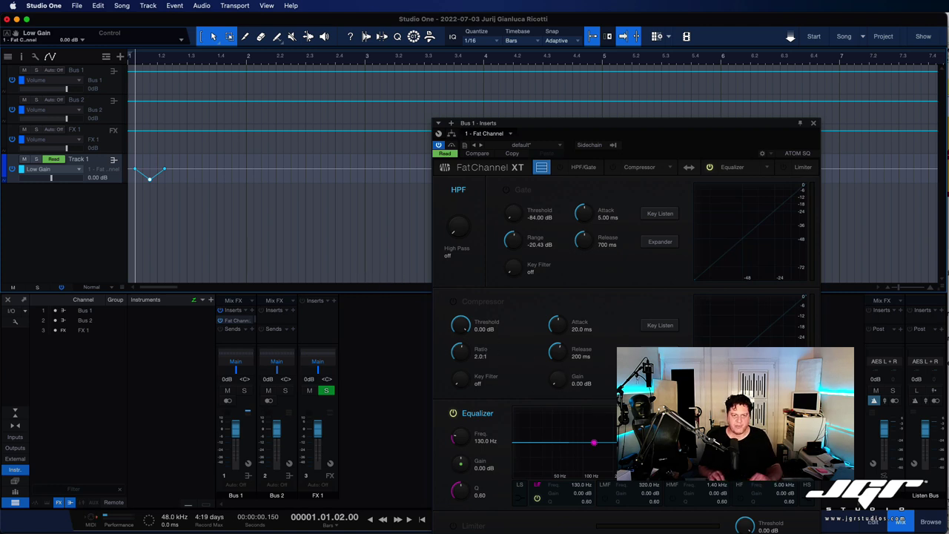
# - Turn on the equalizer's HF band and add its High Gain as a second envelope on Track 1
pyautogui.click(754, 443)
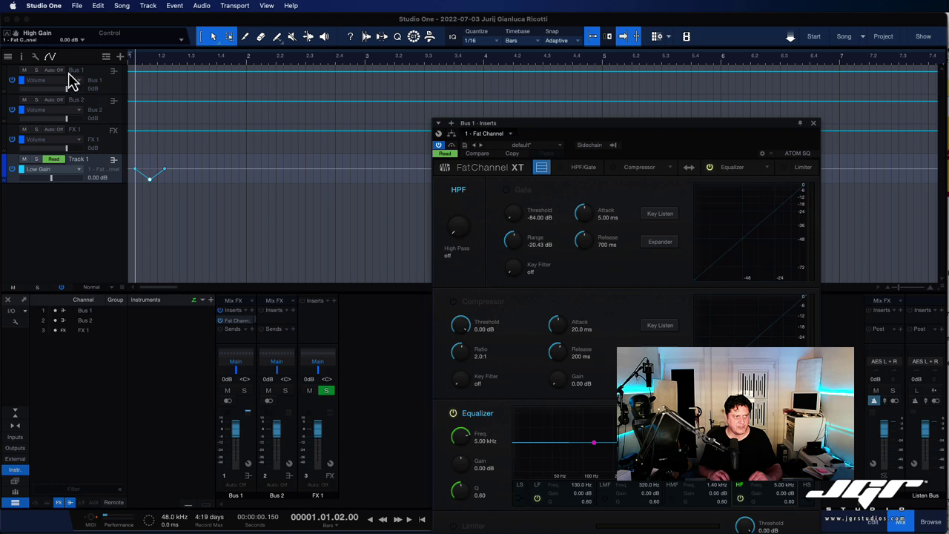
pyautogui.click(17, 39)
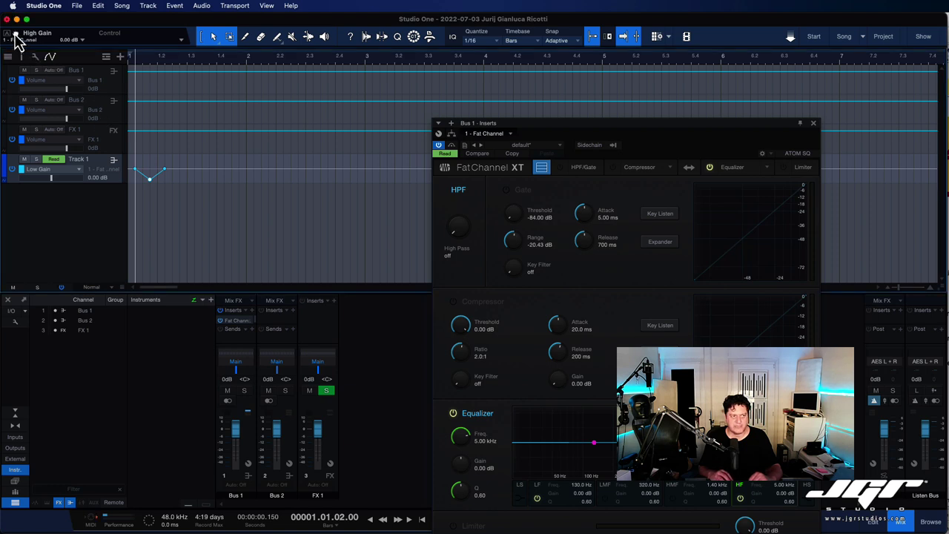
pyautogui.moveTo(16, 38); pyautogui.dragTo(91, 173)
pyautogui.click(43, 172)
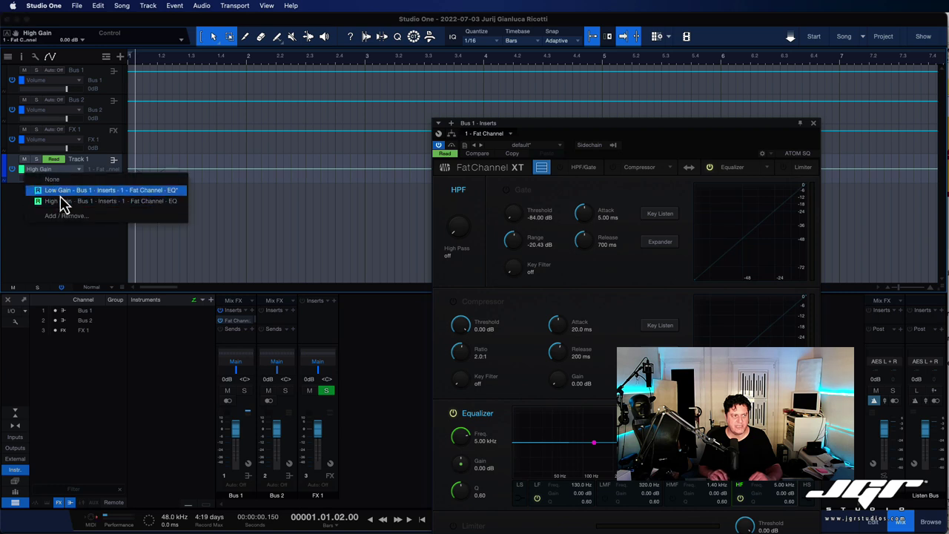
pyautogui.click(65, 201)
# - Draw a High Gain curve that rises from beat 1.3 toward bar 2 and drops to about 3.12 dB by beat 2.2
pyautogui.click(187, 169)
pyautogui.click(238, 164)
pyautogui.moveTo(239, 169); pyautogui.dragTo(290, 167)
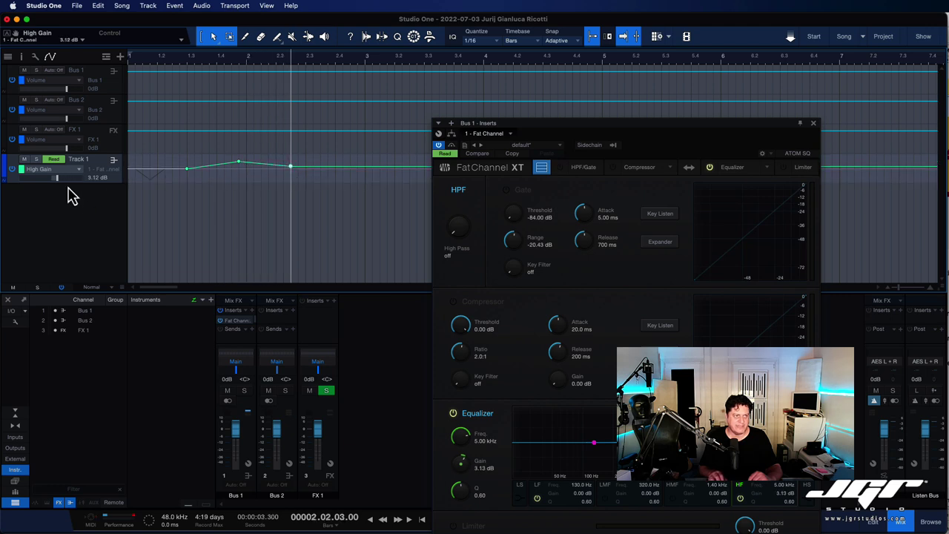
# - Switch Track 1's displayed envelope to Low Gain and back to High Gain, and expand both envelopes into separate lanes
pyautogui.click(55, 169)
pyautogui.click(56, 192)
pyautogui.click(55, 170)
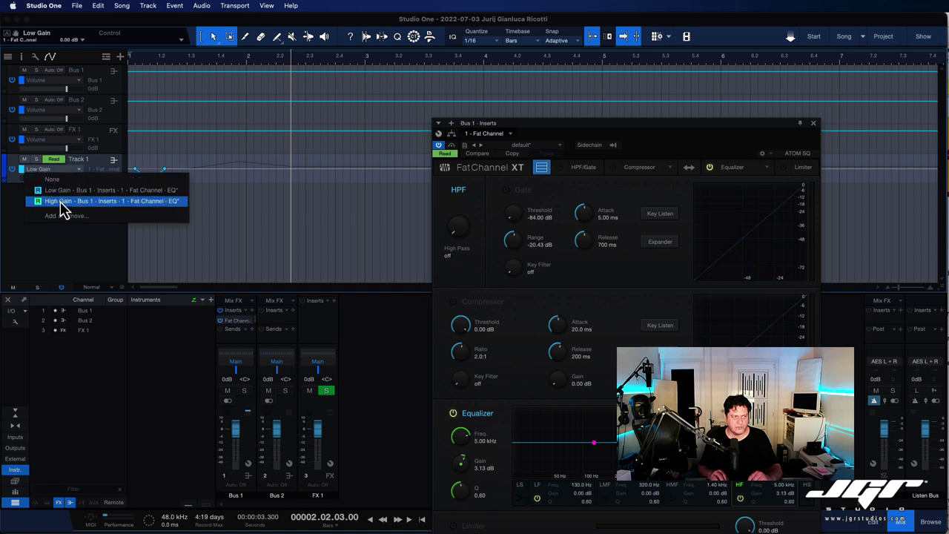
pyautogui.click(60, 200)
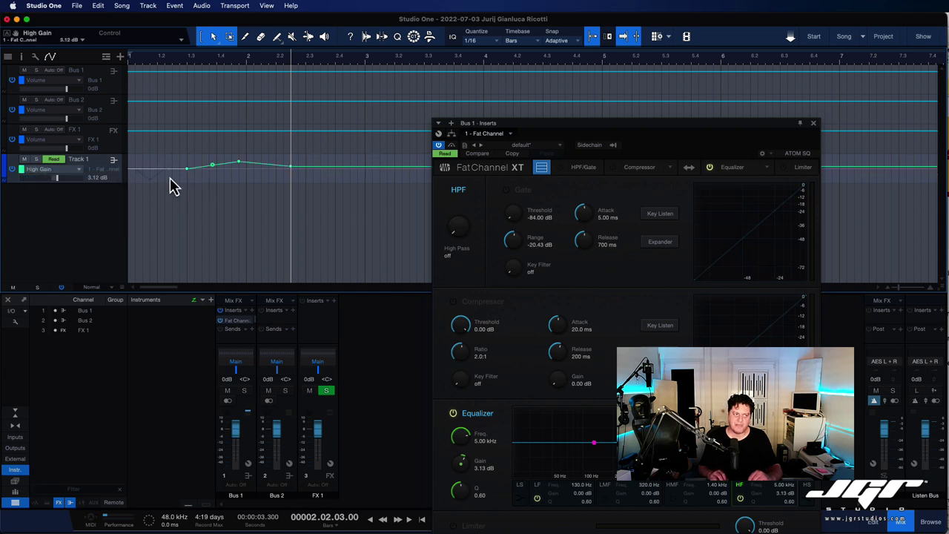
pyautogui.click(4, 183)
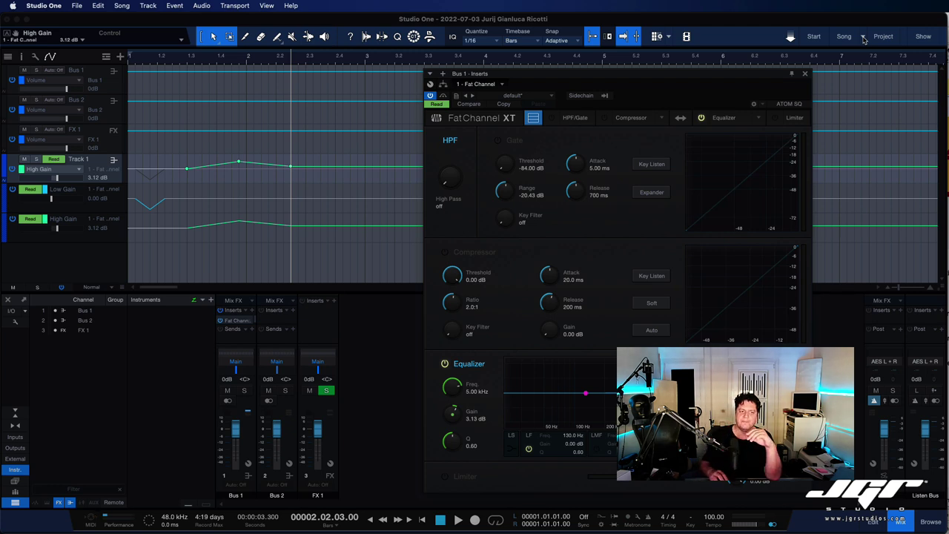
# - Close the Fat Channel window and switch back to the Pornocrazia Master Lesson song
pyautogui.click(804, 74)
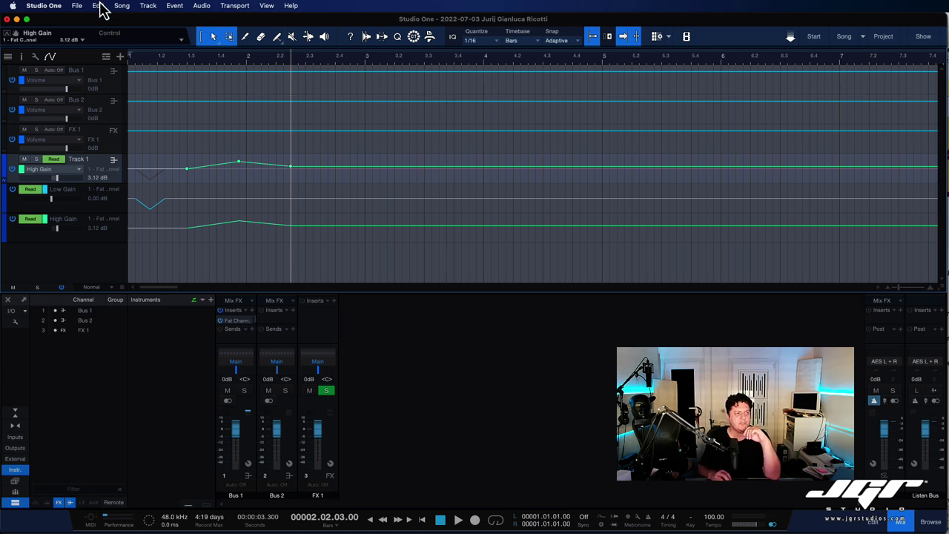
pyautogui.click(123, 6)
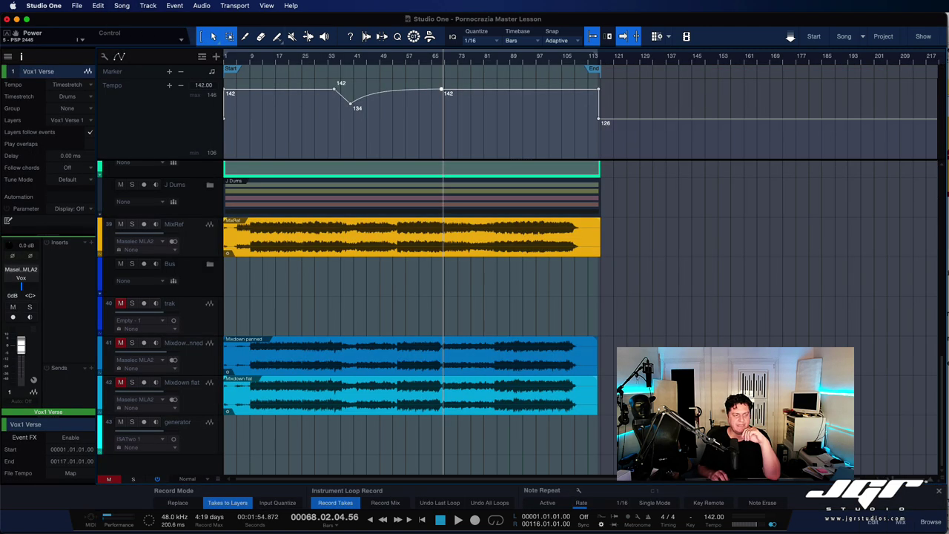
# - Place the Electropop drum loop nw_drm115_mountain_hat.audioloop on the generator track at bar 9 and collapse the browser's loop folders
pyautogui.click(931, 521)
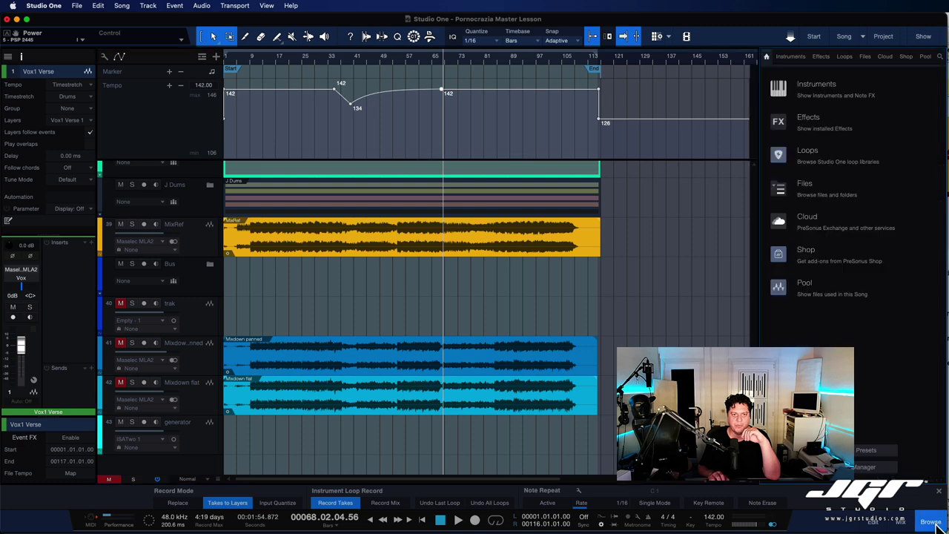
pyautogui.click(814, 157)
pyautogui.moveTo(826, 221); pyautogui.dragTo(254, 442)
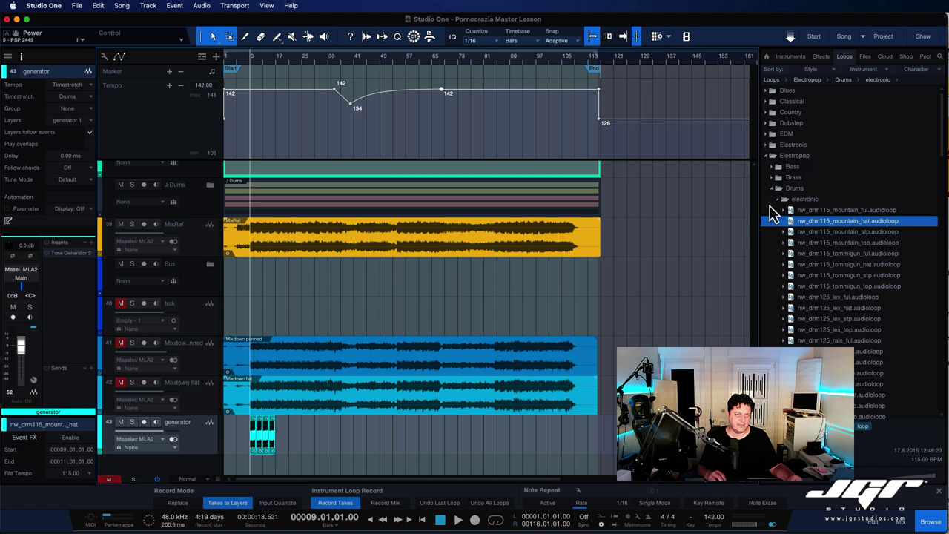
pyautogui.click(775, 199)
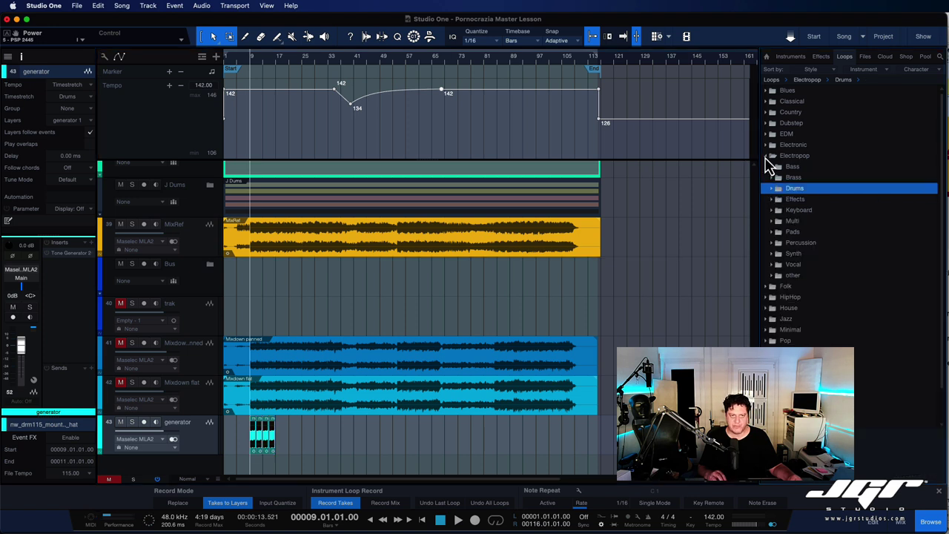
pyautogui.click(766, 156)
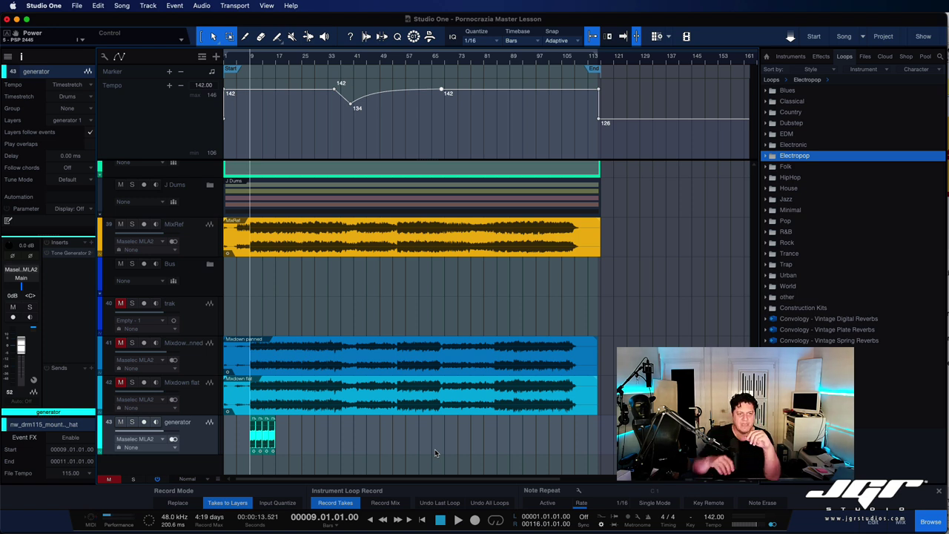
# - Save the song and decline copying its external files to the Media Folder
pyautogui.click(83, 6)
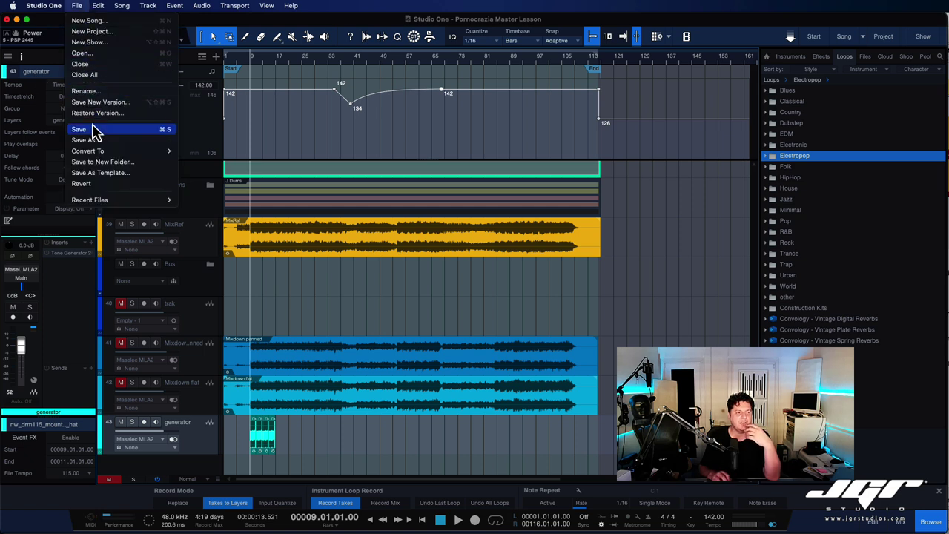
pyautogui.click(100, 141)
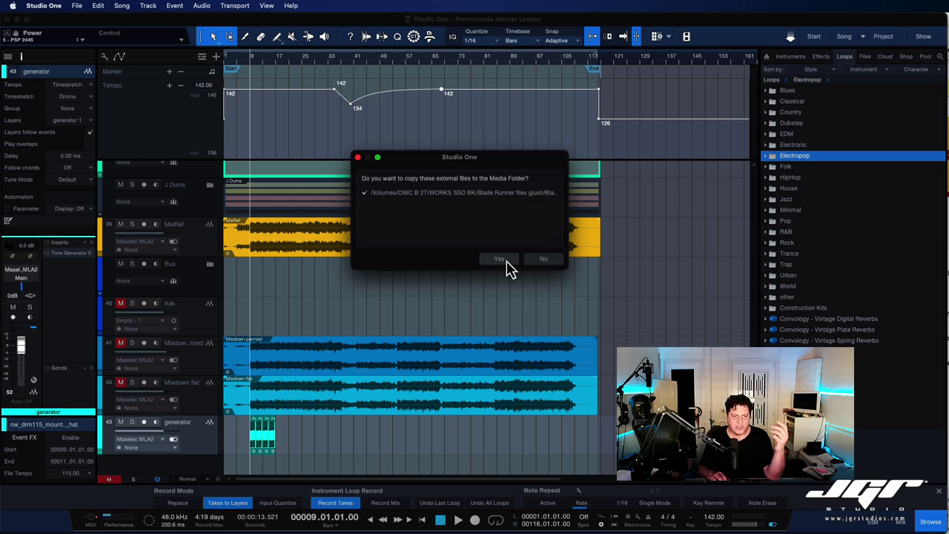
pyautogui.click(546, 262)
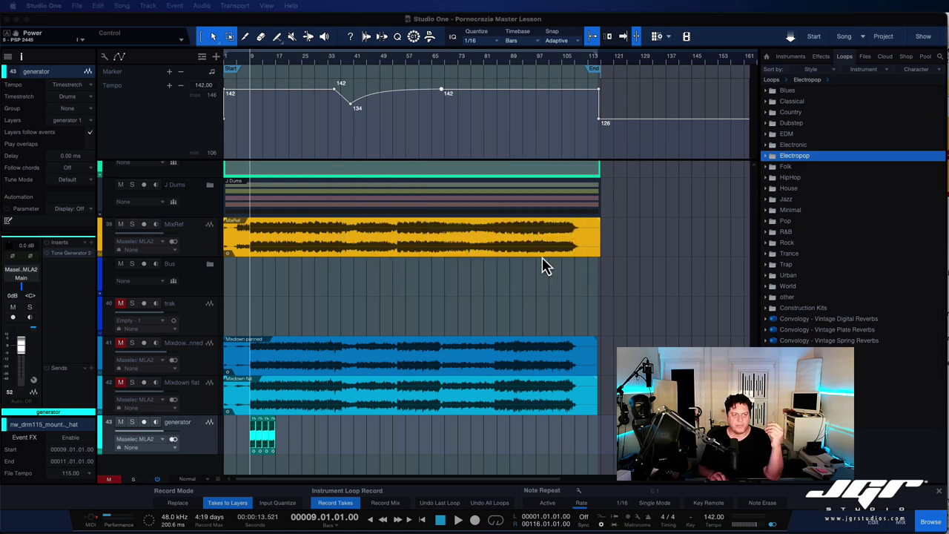
# - Copy the song's listed external file into its Media Folder
pyautogui.click(148, 6)
pyautogui.moveTo(123, 6)
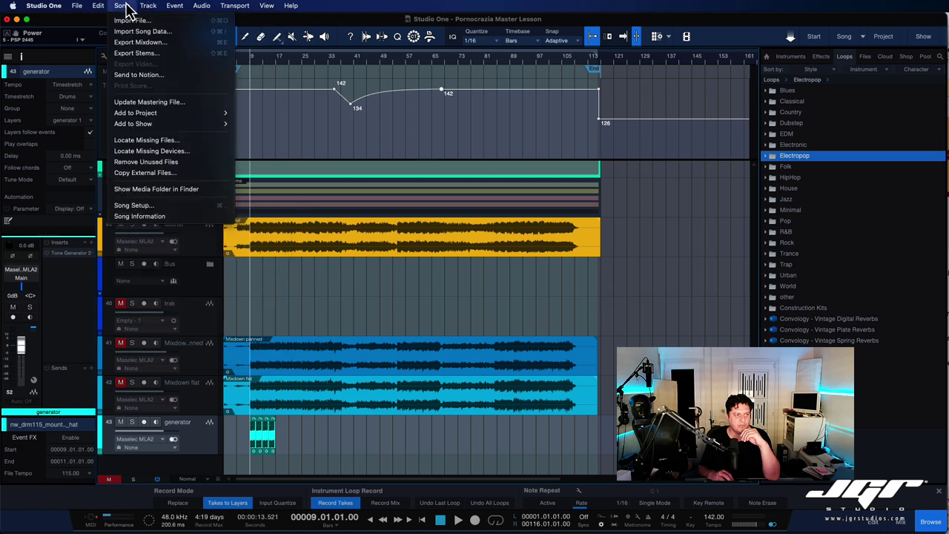
pyautogui.click(149, 174)
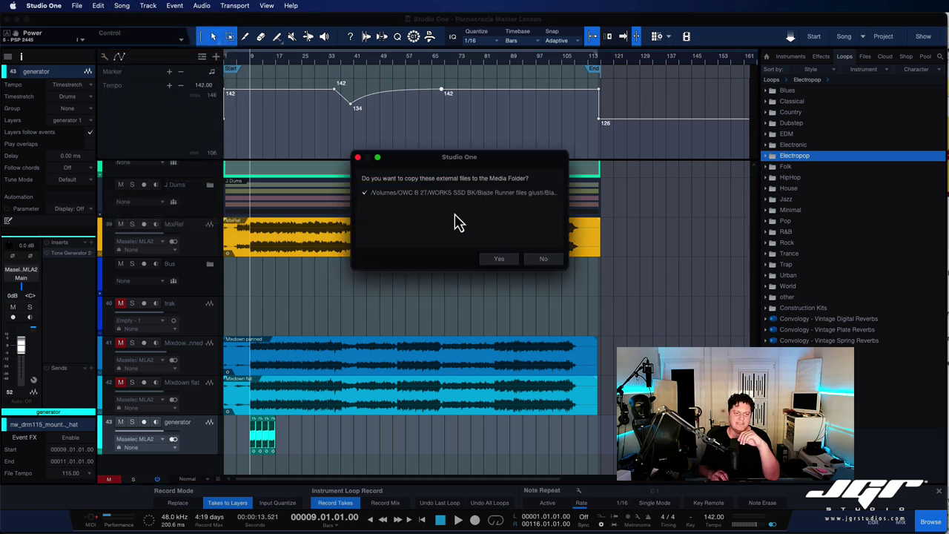
pyautogui.click(499, 259)
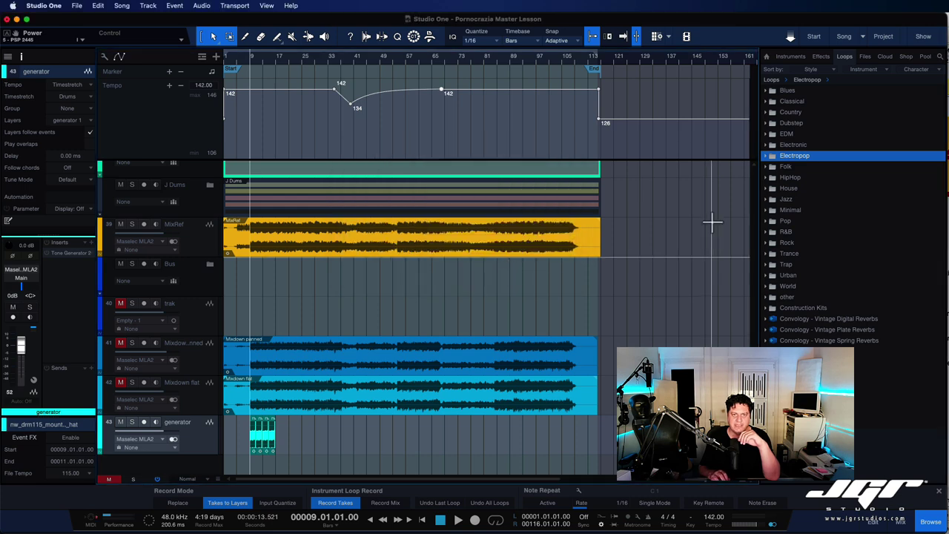
# - Open the song's Pool and look through its list of audio files
pyautogui.click(929, 57)
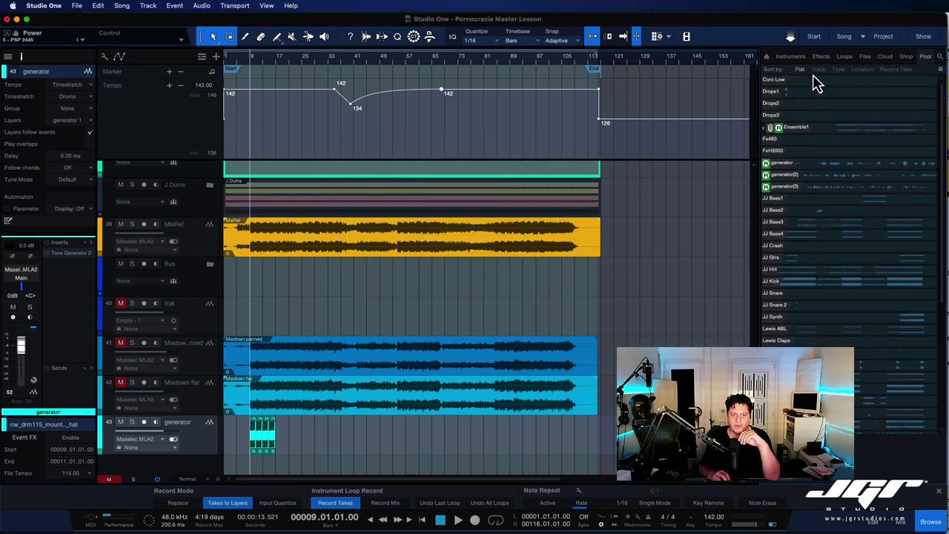
pyautogui.scroll(-5, 846, 264)
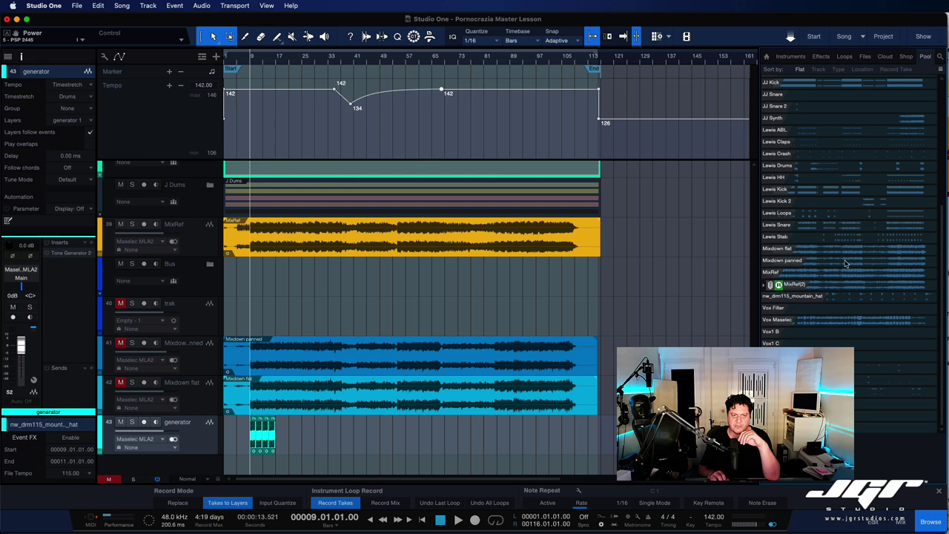
pyautogui.scroll(5, 844, 263)
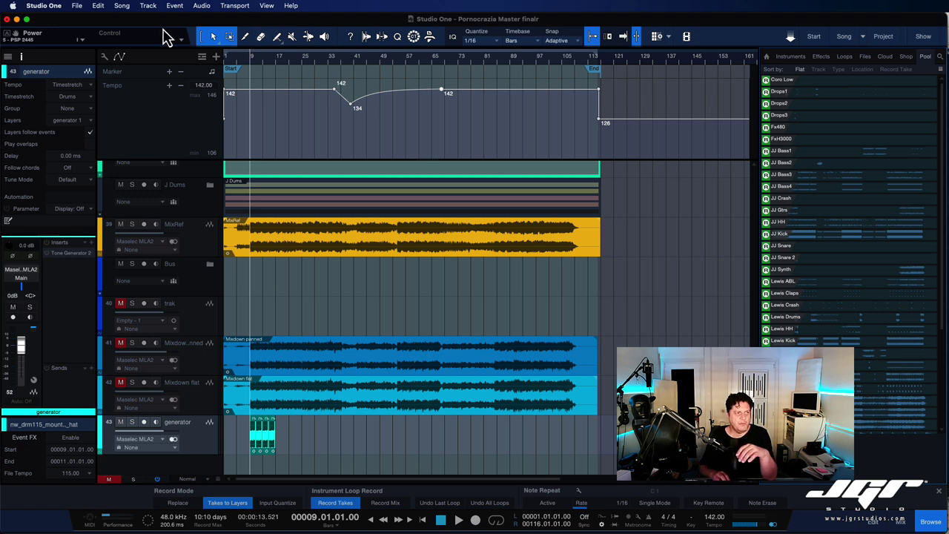
pyautogui.click(124, 5)
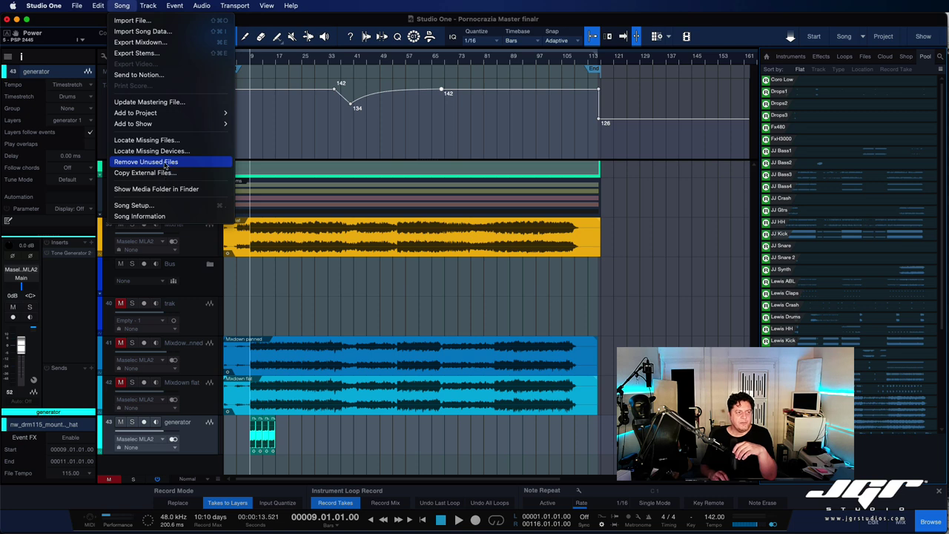
pyautogui.moveTo(76, 8)
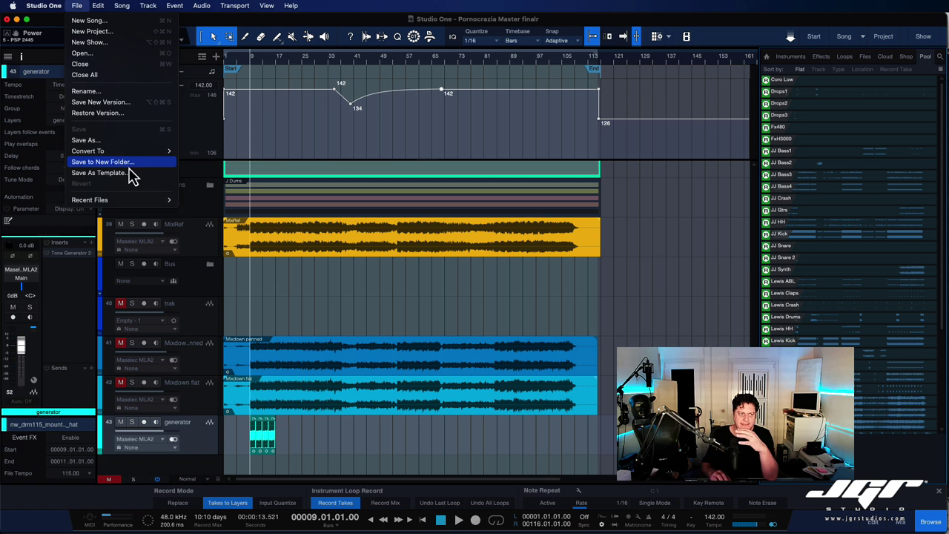
pyautogui.click(440, 268)
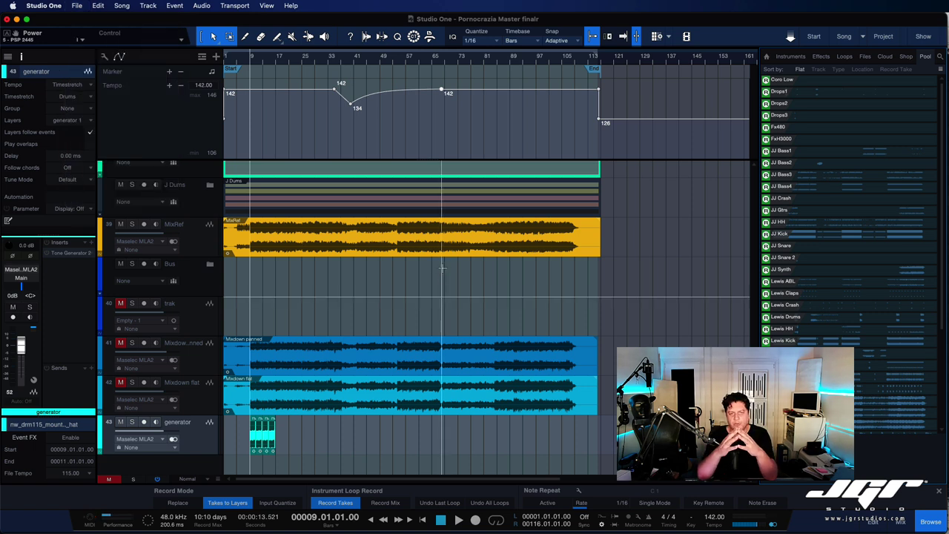